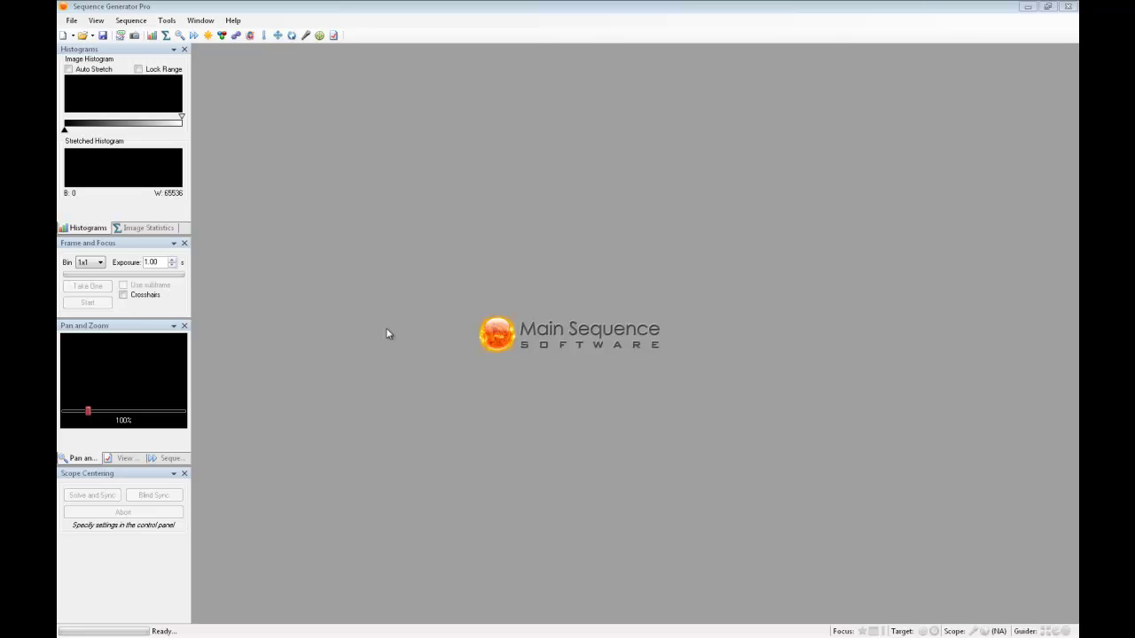
- Open the Framing & Mosaic Wizard and position its window over the empty workspace
{"action": "left_click", "coordinate": [168, 21]}
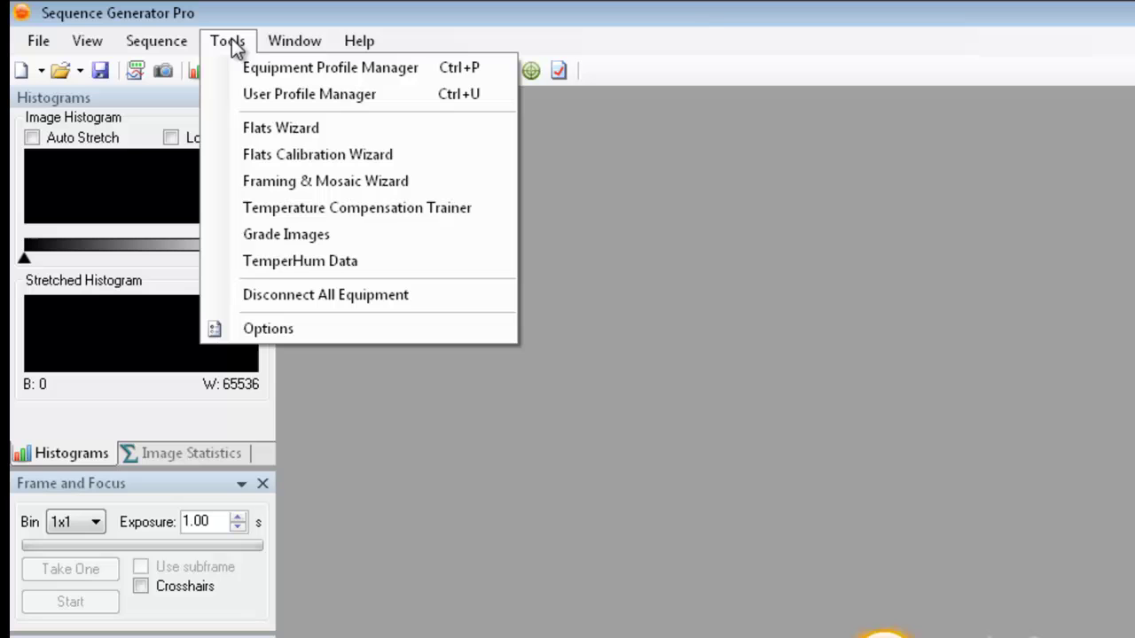
{"action": "left_click", "coordinate": [305, 181]}
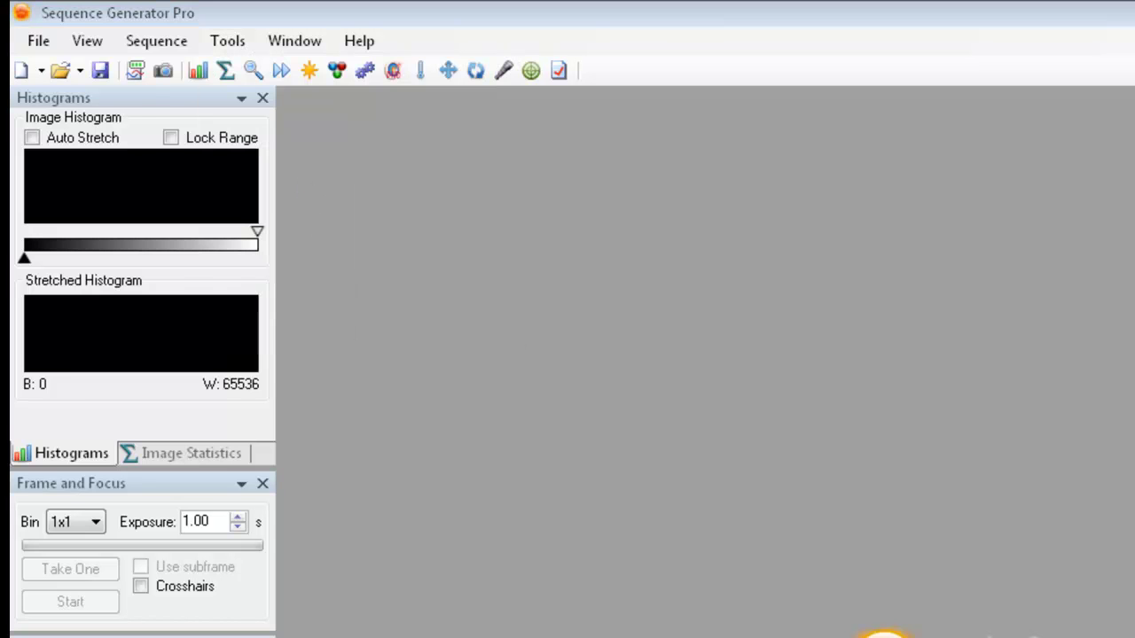
{"action": "left_click_drag", "start_coordinate": [18, 139], "coordinate": [444, 61]}
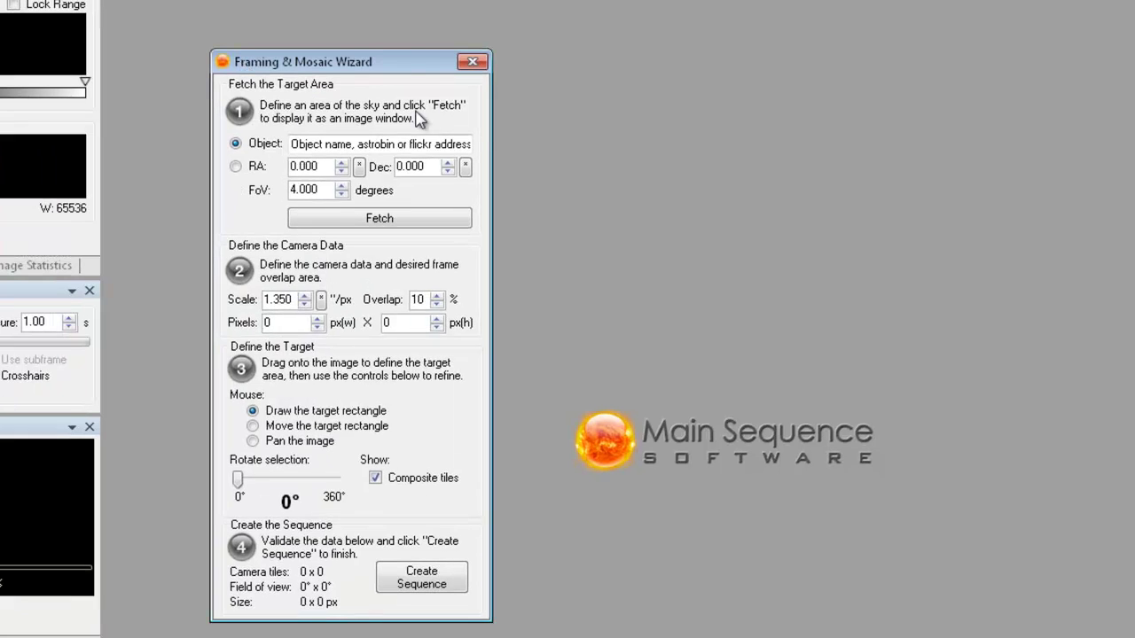
{"action": "left_click_drag", "start_coordinate": [371, 61], "coordinate": [303, 34]}
- Fetch the sky image of the Lagoon Nebula with a 4-degree field of view
{"action": "left_click", "coordinate": [246, 119]}
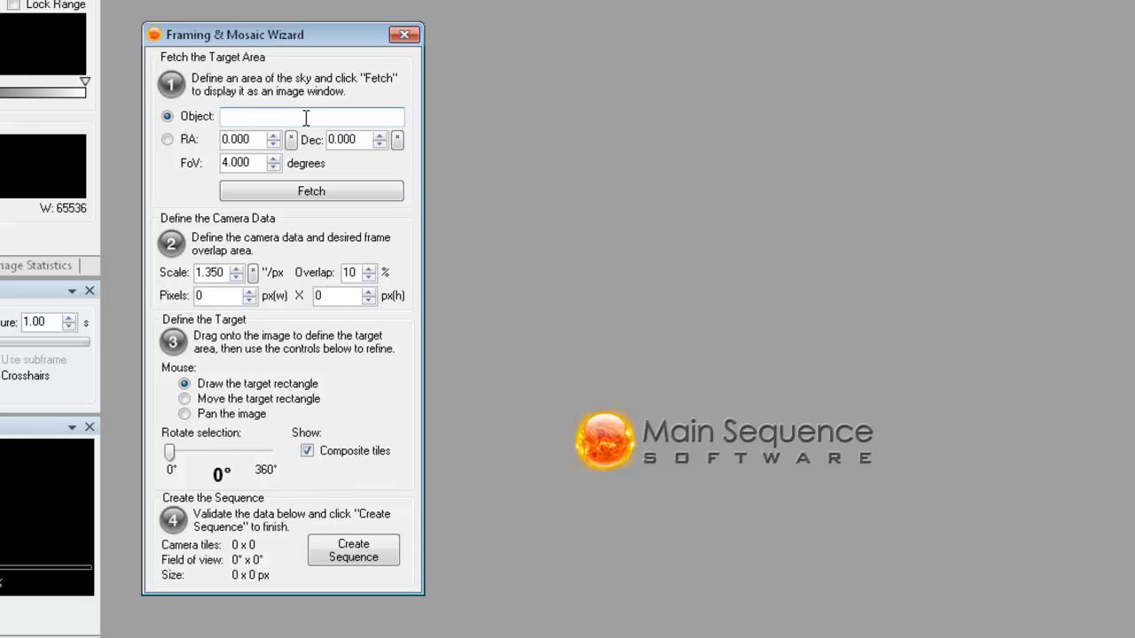
{"action": "type", "text": "Lagoon Nebula"}
{"action": "left_click_drag", "start_coordinate": [259, 163], "coordinate": [202, 165]}
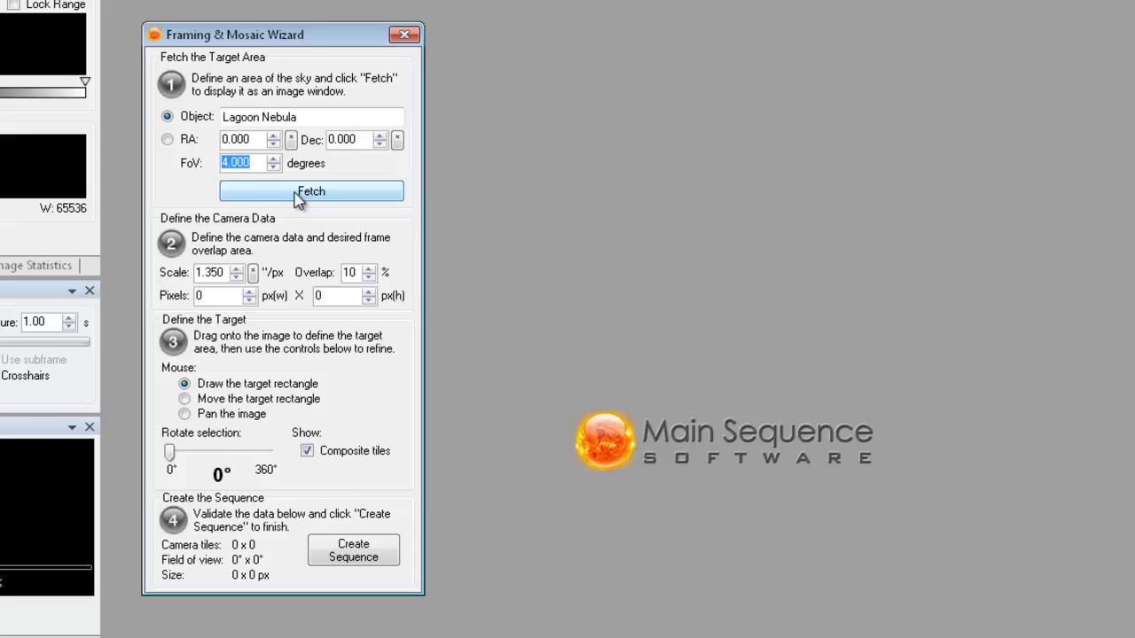
{"action": "left_click", "coordinate": [299, 197]}
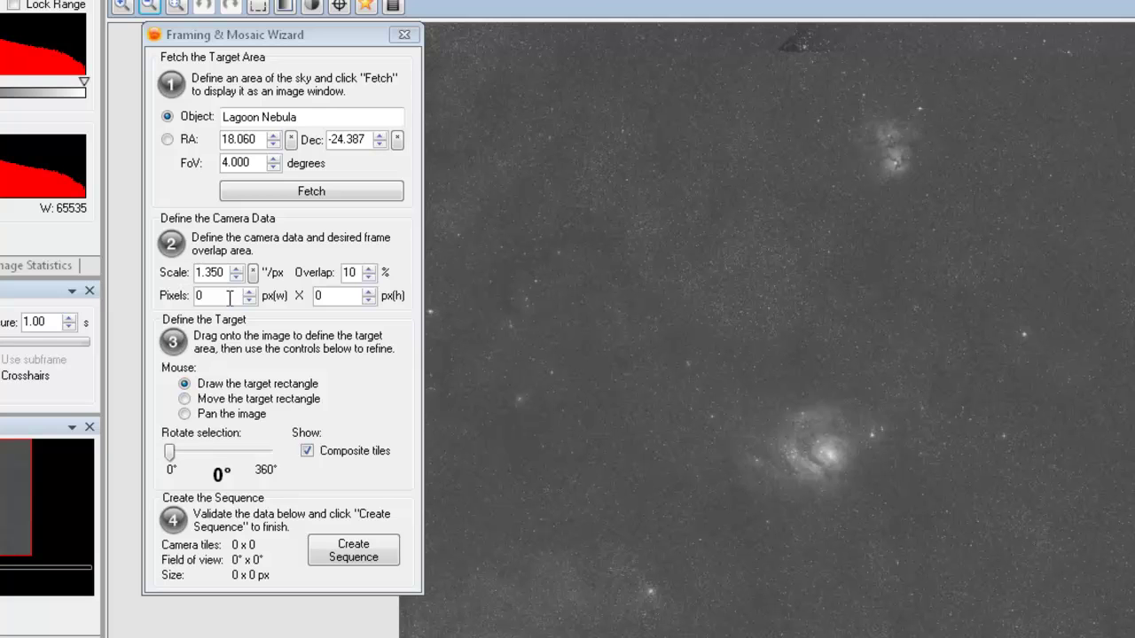
- Set the camera frame to 3326 x 2504 pixels and rotate the selection to 77°
{"action": "left_click", "coordinate": [225, 296]}
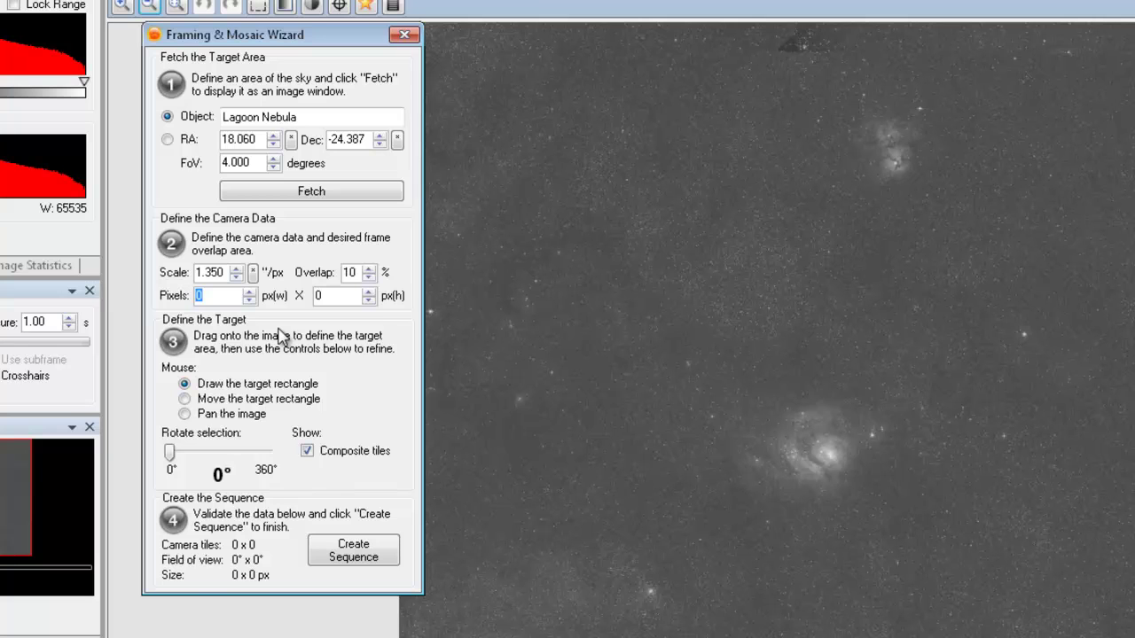
{"action": "type", "text": "3326"}
{"action": "type", "text": "2504"}
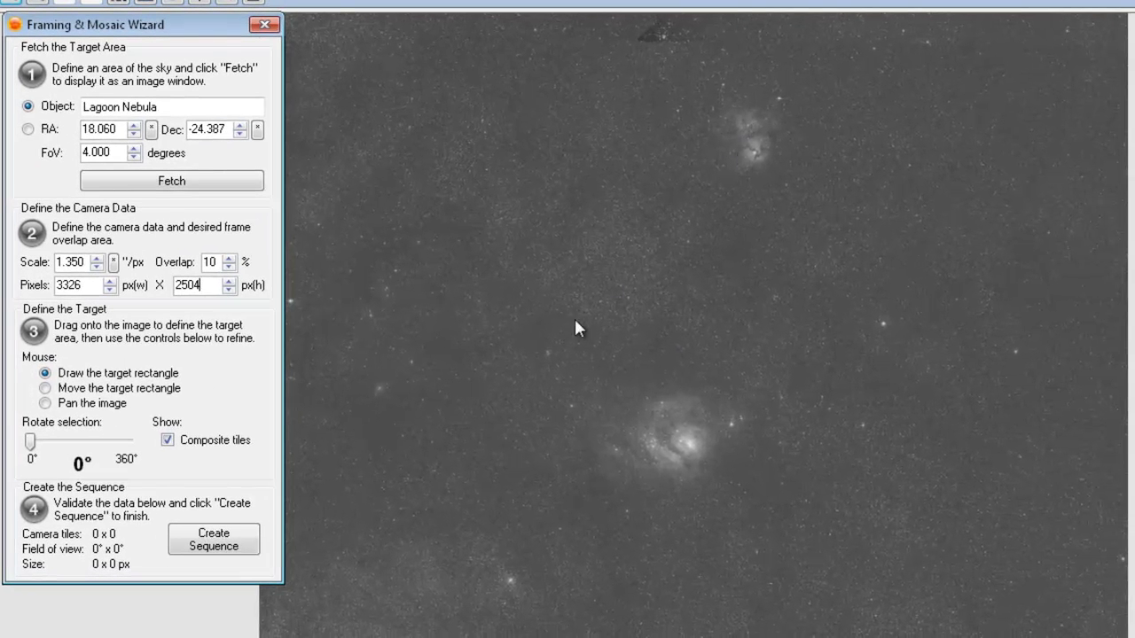
{"action": "left_click", "coordinate": [32, 443]}
{"action": "left_click_drag", "start_coordinate": [31, 444], "coordinate": [51, 445]}
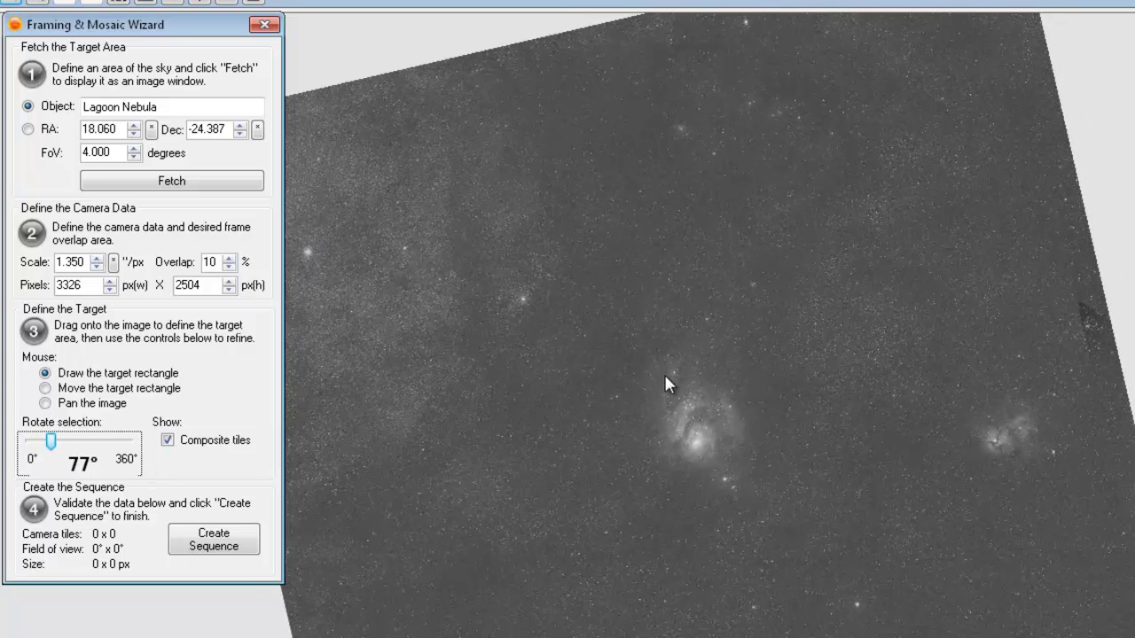
- Frame both nebulae with a 2 x 1 tile target rectangle and centre the mosaic reference between them
{"action": "left_click_drag", "start_coordinate": [660, 376], "coordinate": [1036, 489]}
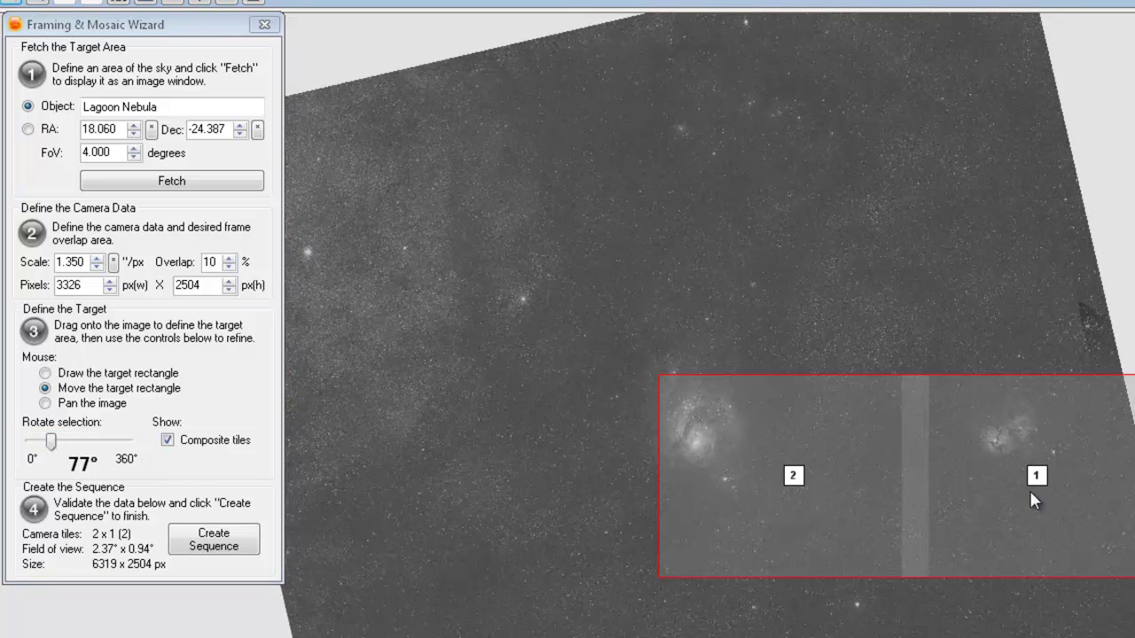
{"action": "left_click_drag", "start_coordinate": [830, 498], "coordinate": [734, 430]}
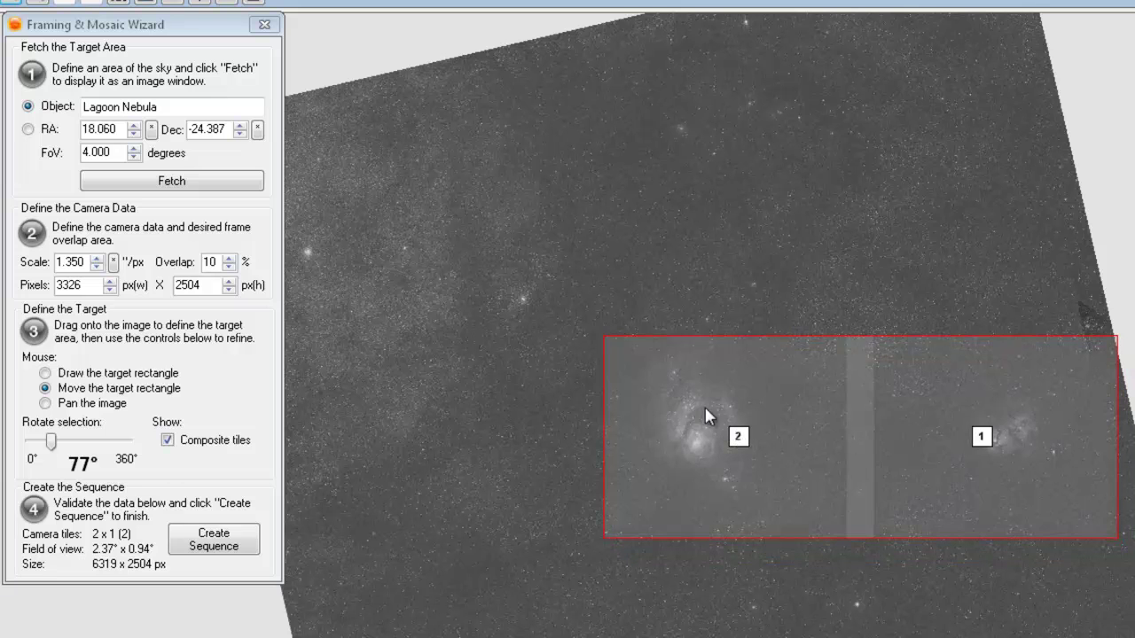
{"action": "left_click_drag", "start_coordinate": [778, 460], "coordinate": [781, 451]}
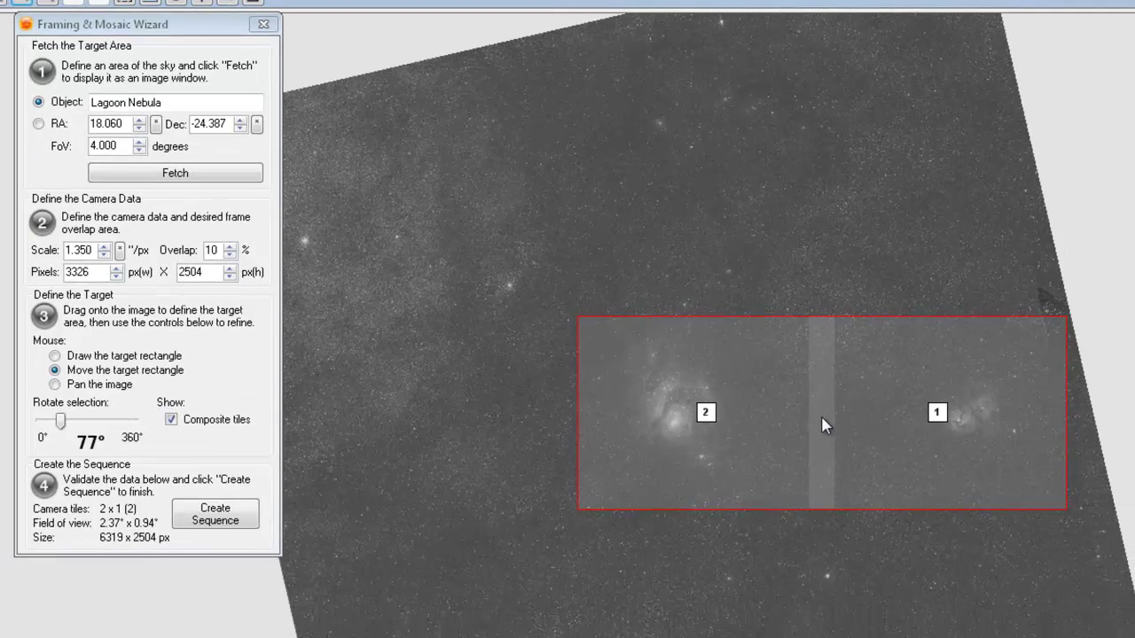
{"action": "right_click", "coordinate": [849, 400]}
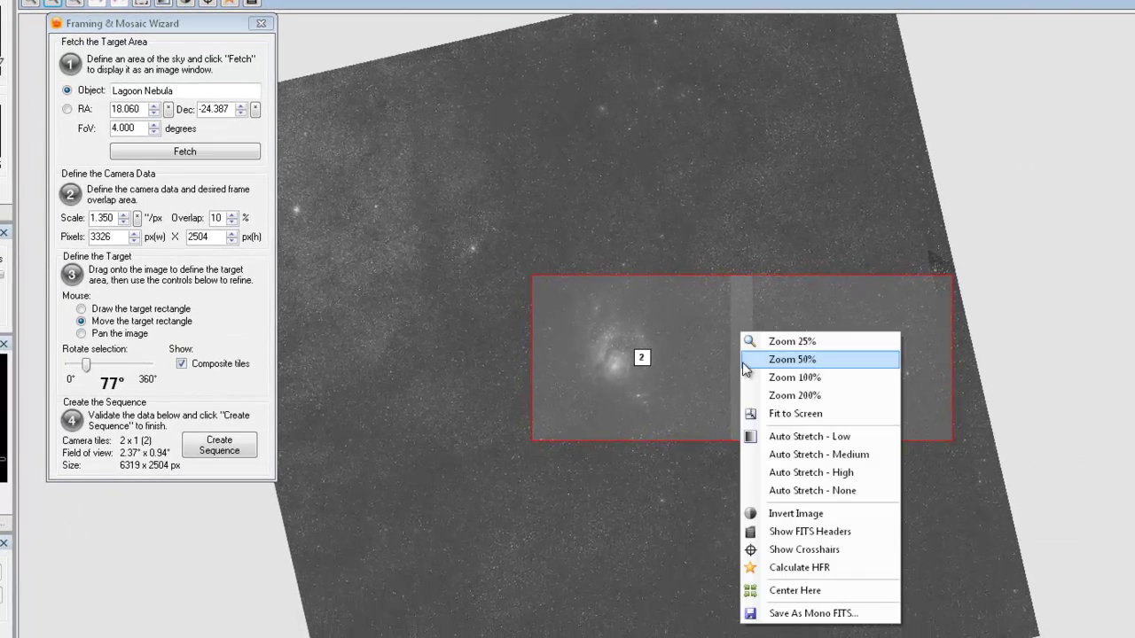
{"action": "left_click", "coordinate": [795, 590]}
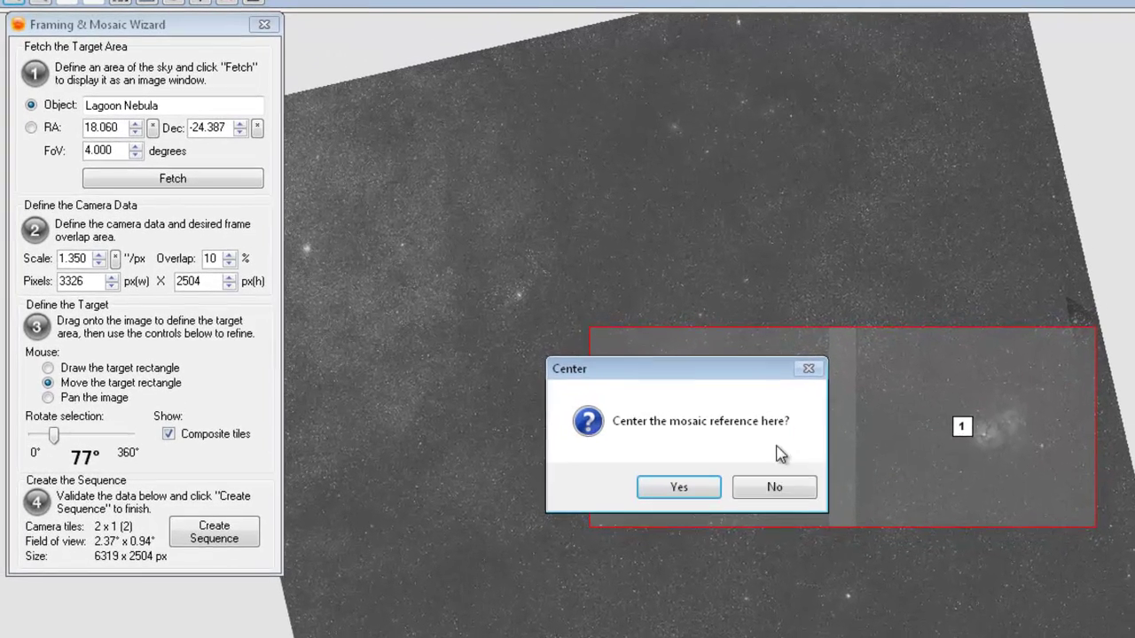
{"action": "left_click", "coordinate": [695, 501]}
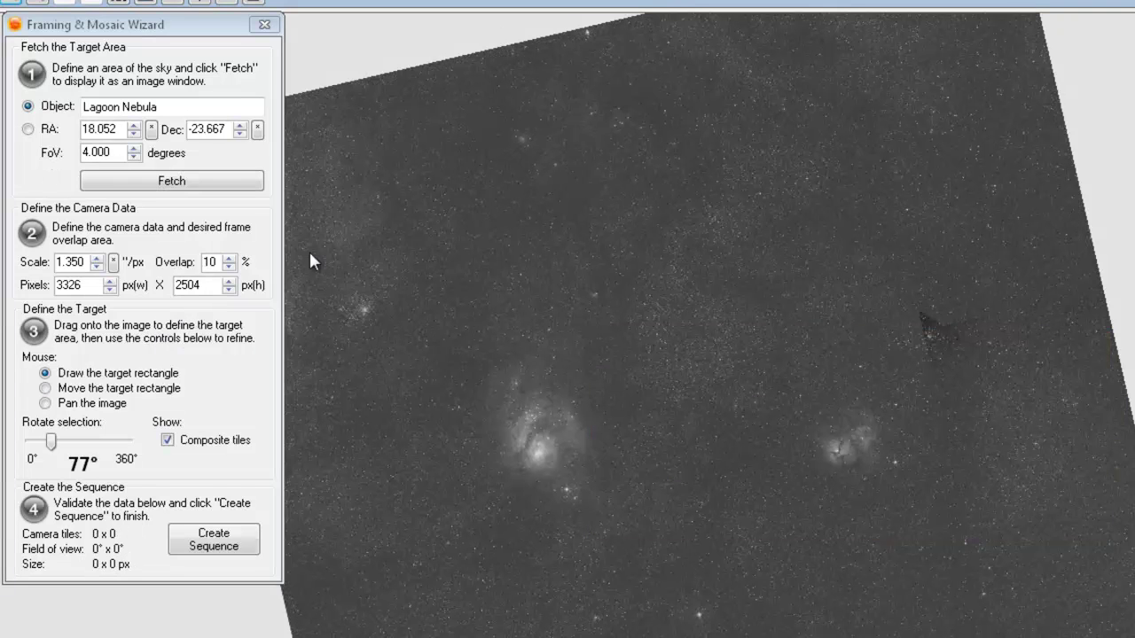
{"action": "left_click", "coordinate": [91, 107]}
{"action": "key", "text": "shift+End"}
{"action": "key", "text": "ctrl+a"}
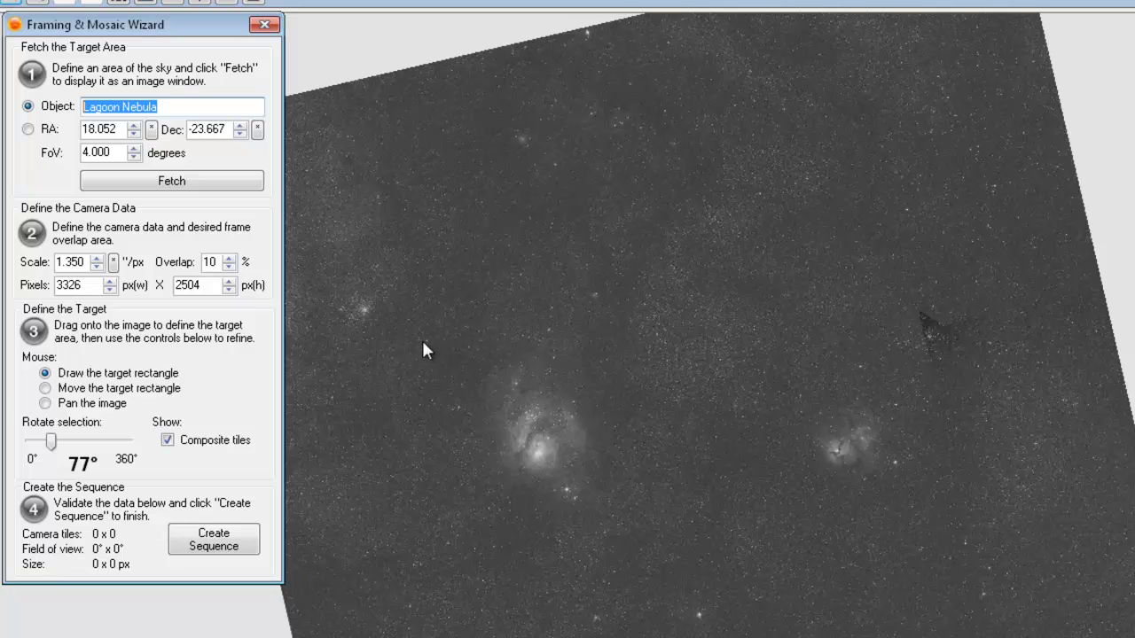
- Draw a single-tile target rectangle around the Lagoon Nebula
{"action": "left_click_drag", "start_coordinate": [451, 350], "coordinate": [679, 535]}
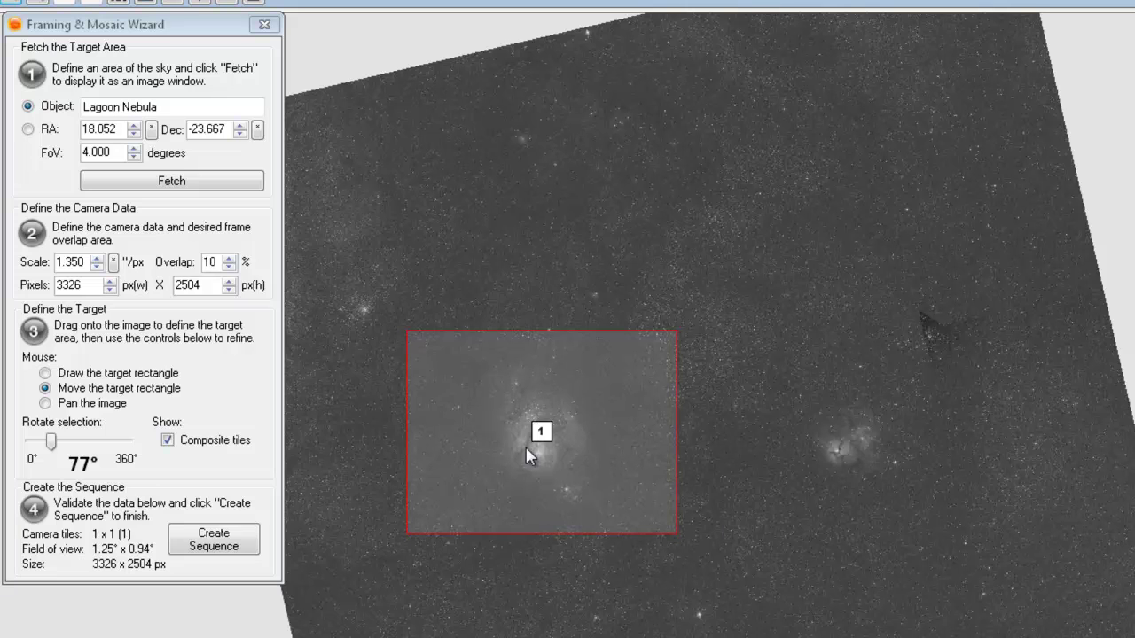
- Redraw the target rectangle as 2 x 1 tiles and move it to frame both nebulae
{"action": "left_click", "coordinate": [64, 373]}
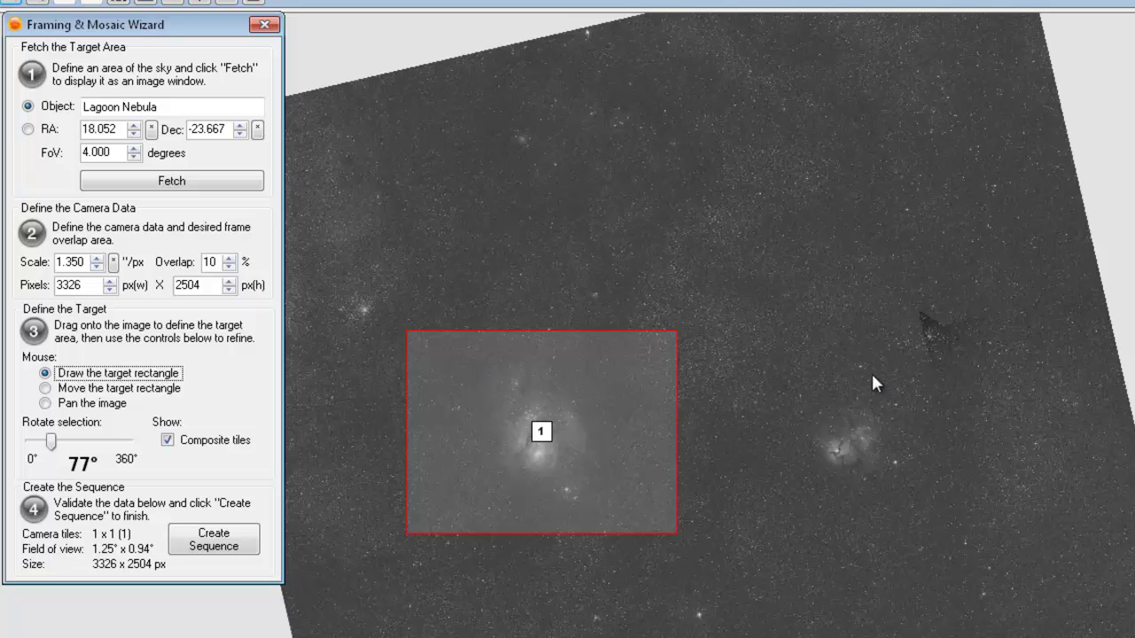
{"action": "left_click_drag", "start_coordinate": [886, 372], "coordinate": [459, 493]}
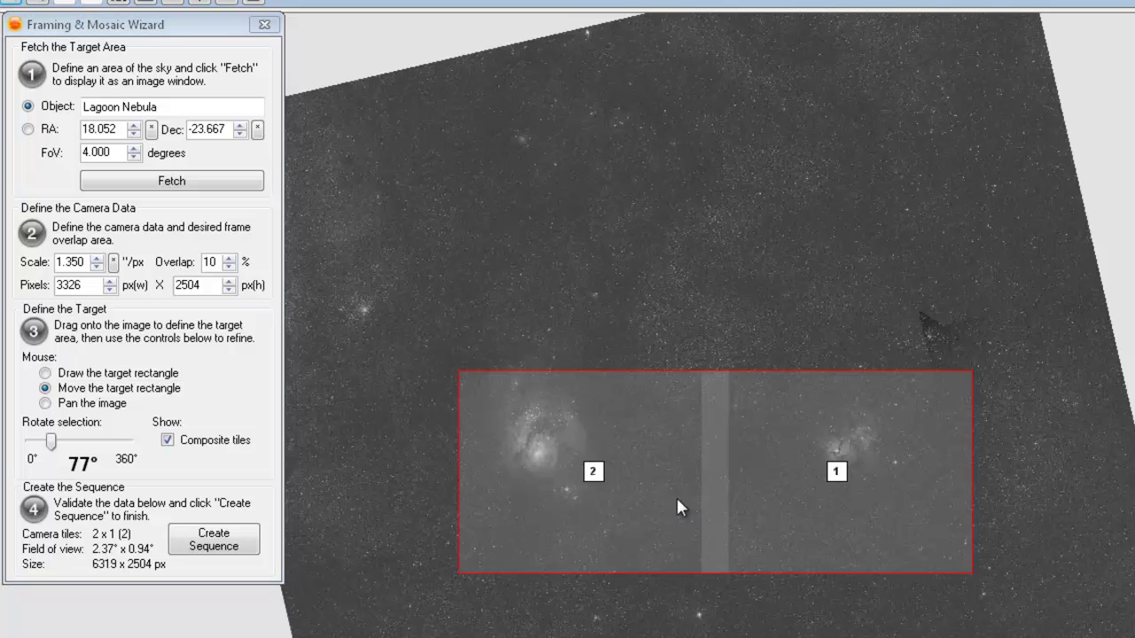
{"action": "mouse_move", "coordinate": [676, 500]}
{"action": "left_mouse_down"}
{"action": "mouse_move", "coordinate": [606, 467]}
{"action": "mouse_move", "coordinate": [617, 457]}
{"action": "left_mouse_up"}
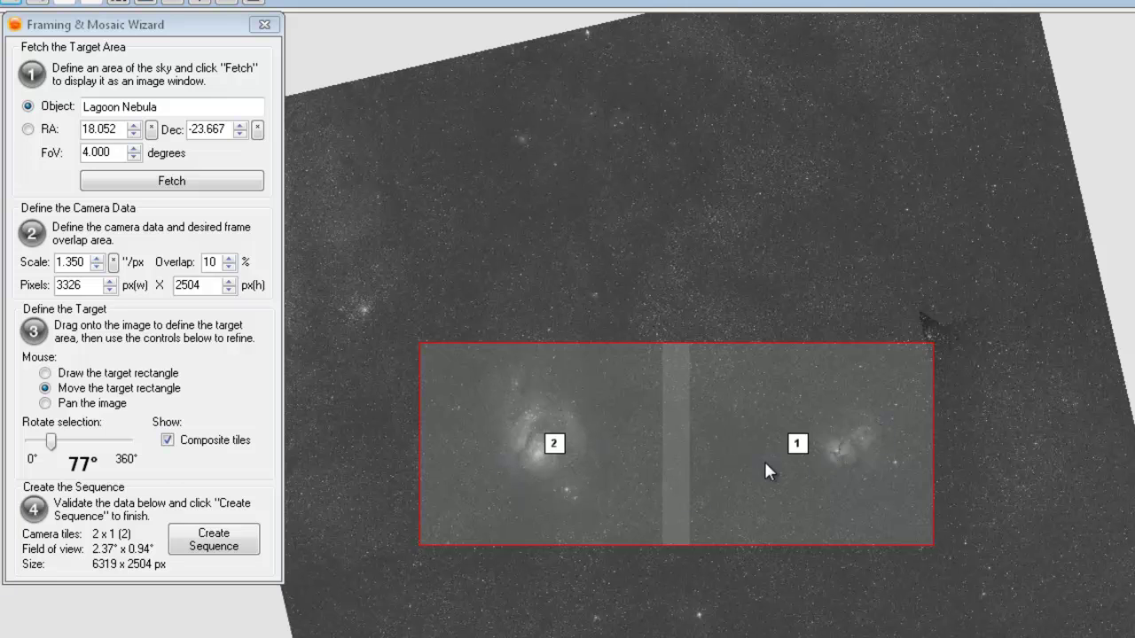
{"action": "left_click_drag", "start_coordinate": [764, 461], "coordinate": [776, 452]}
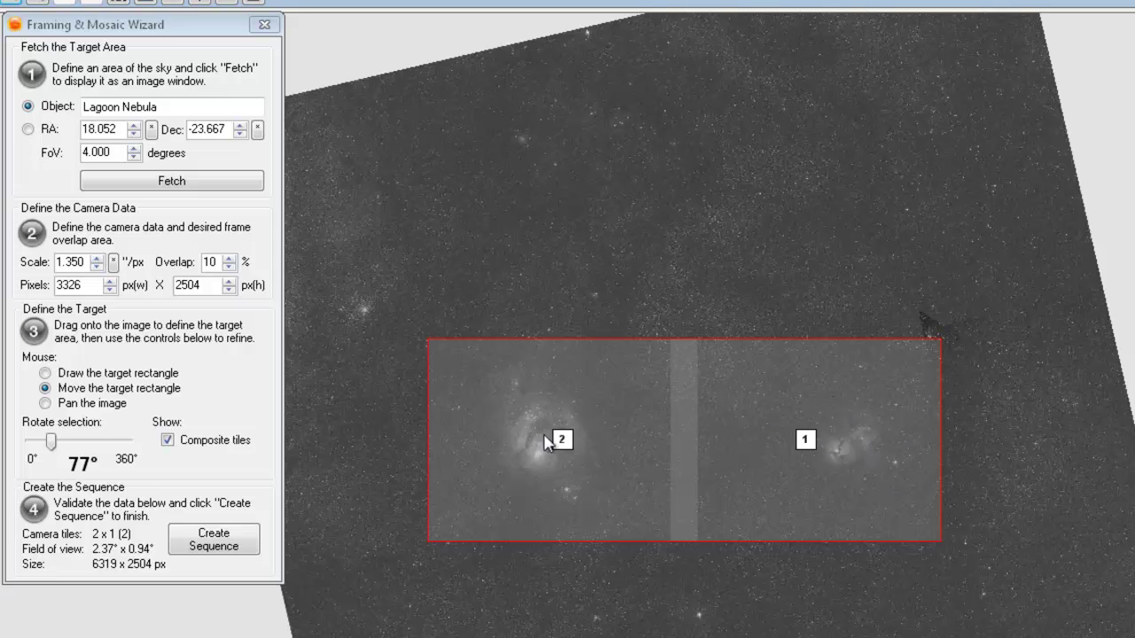
{"action": "left_click_drag", "start_coordinate": [723, 452], "coordinate": [730, 443]}
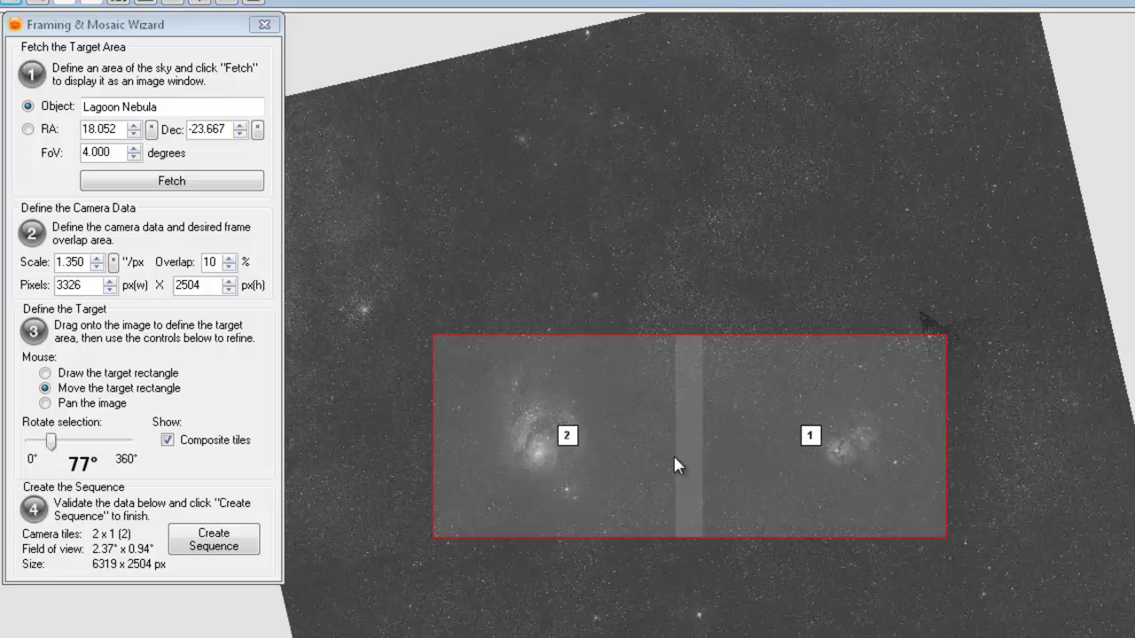
- Increase the overlap between the mosaic tiles to 20 %
{"action": "left_click", "coordinate": [229, 258]}
{"action": "left_click", "coordinate": [228, 258]}
{"action": "left_click", "coordinate": [229, 258]}
{"action": "left_click", "coordinate": [229, 258]}
{"action": "left_click", "coordinate": [229, 259]}
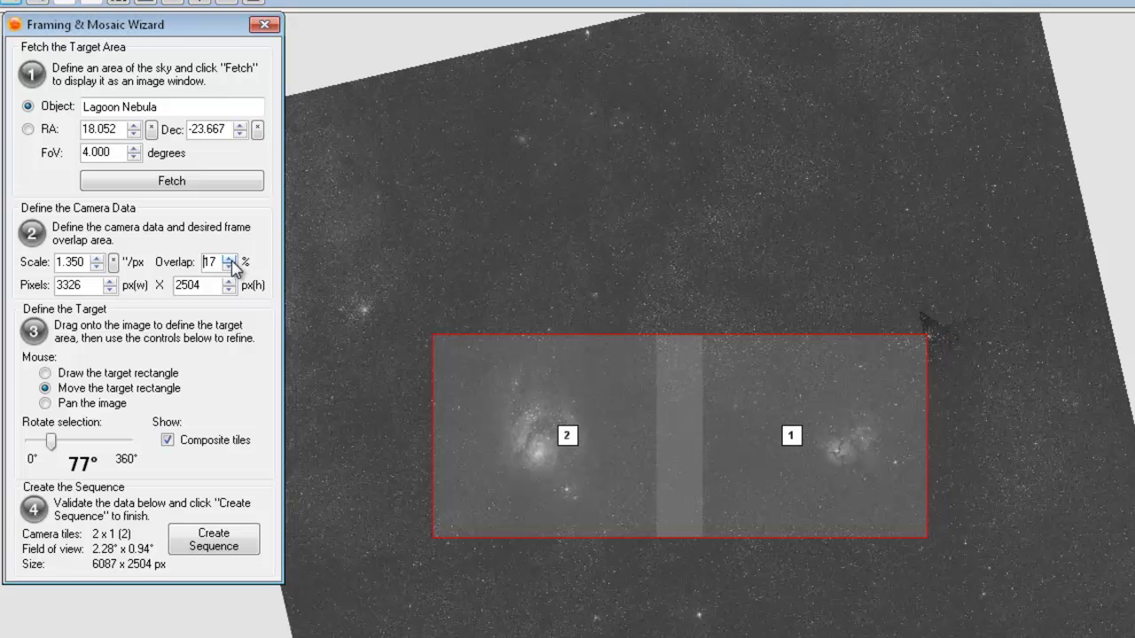
{"action": "left_click", "coordinate": [229, 259]}
{"action": "left_click", "coordinate": [228, 259]}
{"action": "left_click", "coordinate": [229, 259]}
{"action": "left_click", "coordinate": [229, 259]}
{"action": "left_click", "coordinate": [229, 259]}
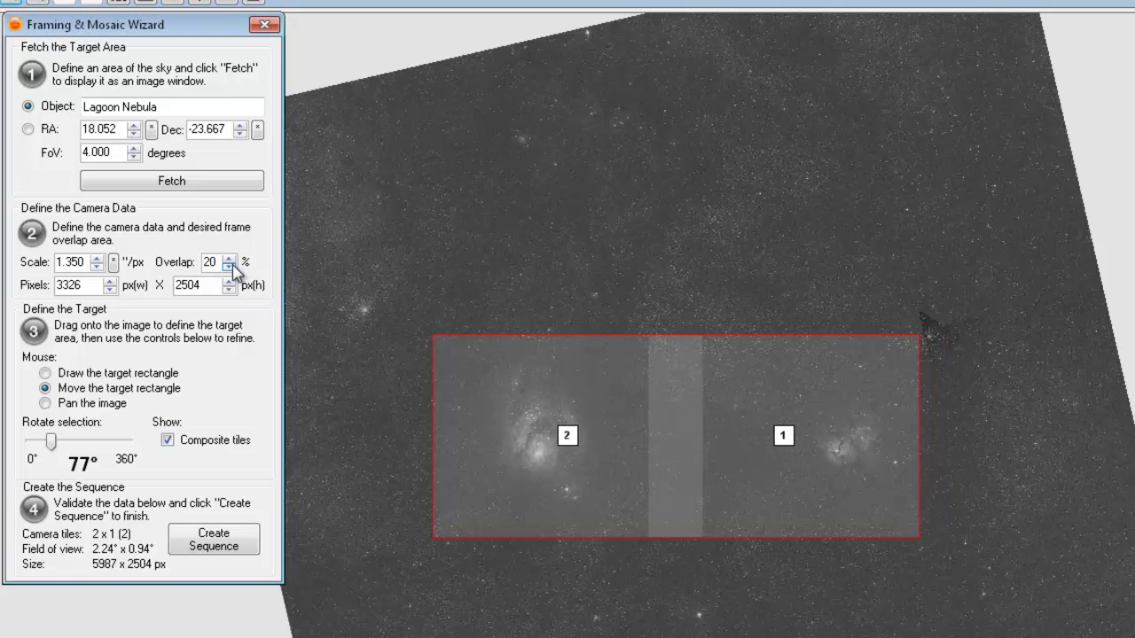
- Reduce the mosaic tile overlap to 10 %
{"action": "double_click", "coordinate": [228, 266]}
{"action": "double_click", "coordinate": [229, 266]}
{"action": "double_click", "coordinate": [229, 266]}
{"action": "double_click", "coordinate": [229, 266]}
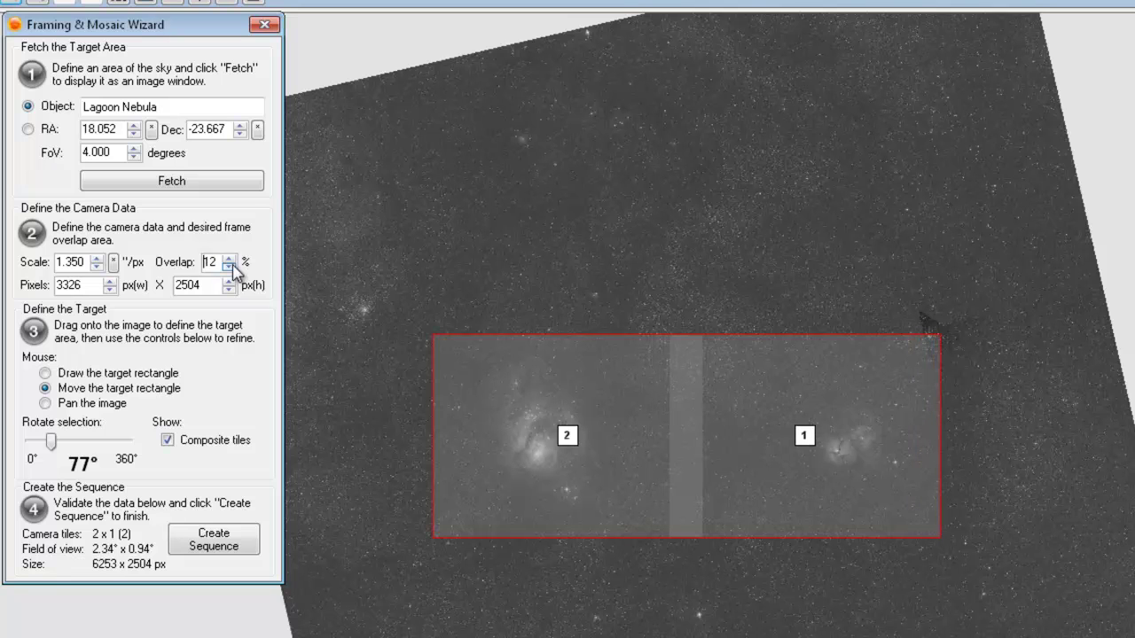
{"action": "double_click", "coordinate": [228, 266]}
- Fine-tune the position of the two-tile target rectangle around both nebulae
{"action": "left_click", "coordinate": [742, 452]}
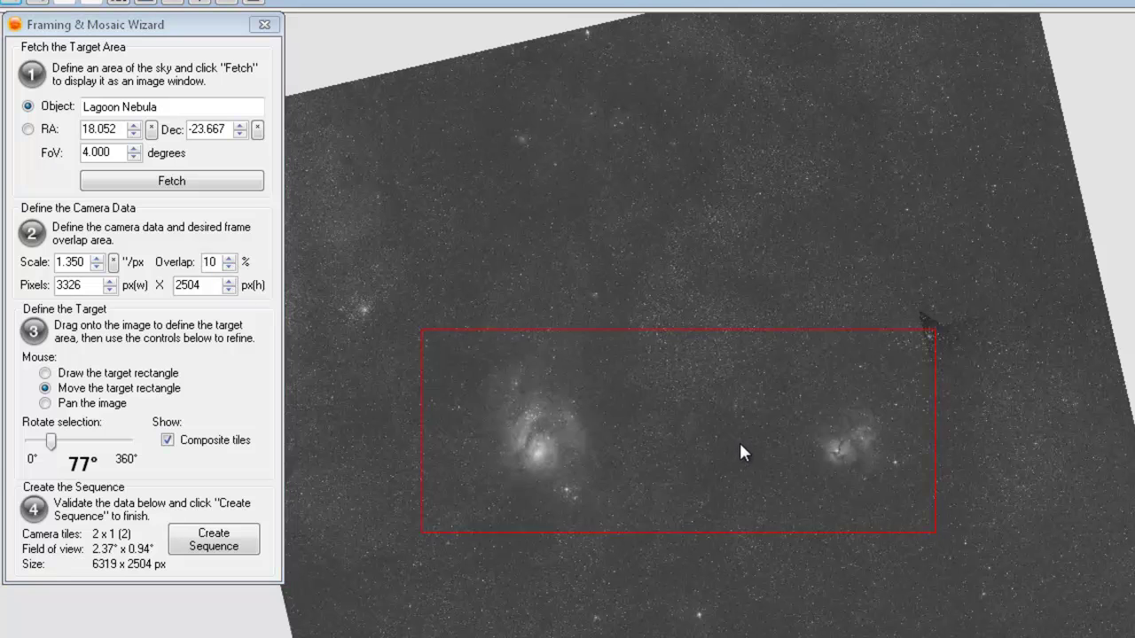
{"action": "left_click_drag", "start_coordinate": [740, 446], "coordinate": [745, 449]}
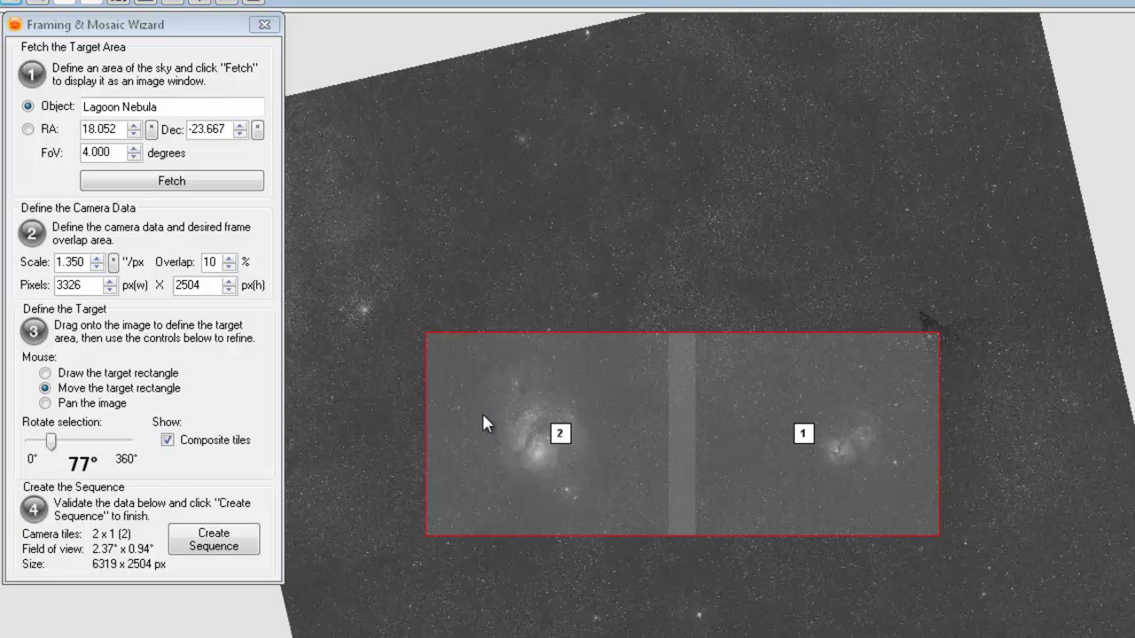
{"action": "left_click_drag", "start_coordinate": [715, 453], "coordinate": [719, 454]}
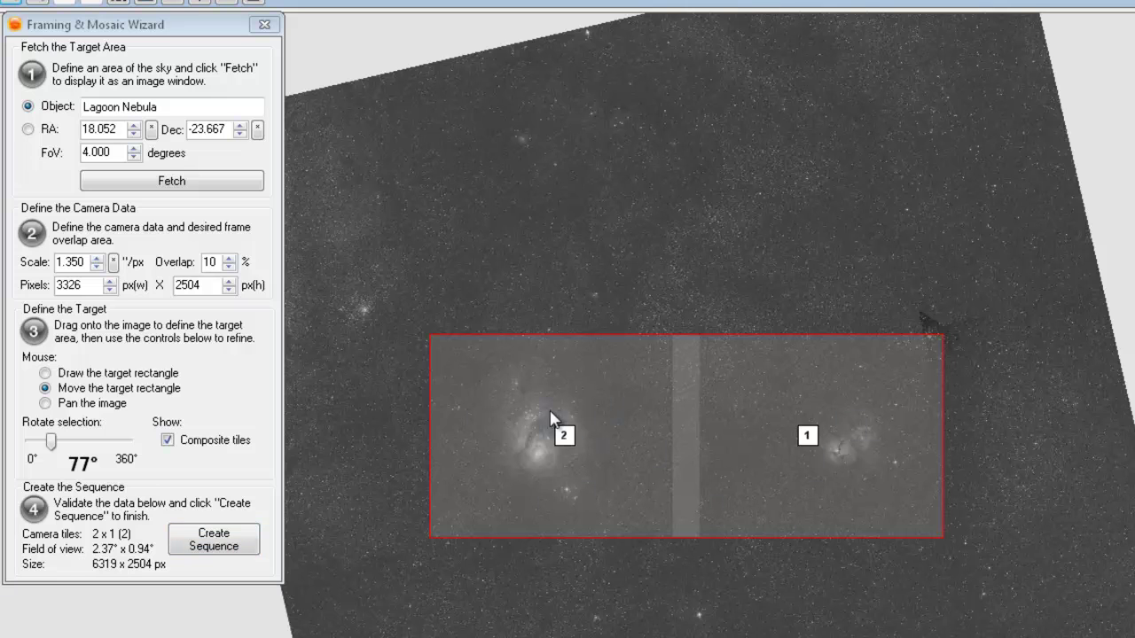
- Create the Lagoon Nebula mosaic sequence, replacing existing targets and enabling automatic rotation or rotation validation on mosaic start
{"action": "left_click", "coordinate": [234, 542]}
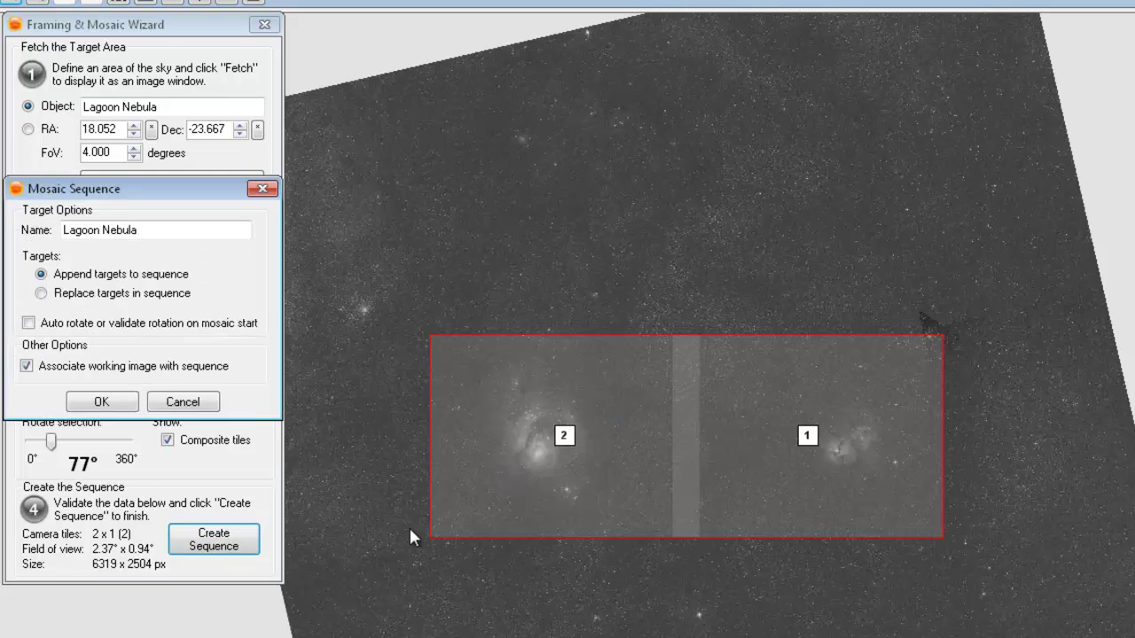
{"action": "left_click", "coordinate": [68, 293]}
{"action": "left_click", "coordinate": [51, 324]}
{"action": "left_click", "coordinate": [104, 403]}
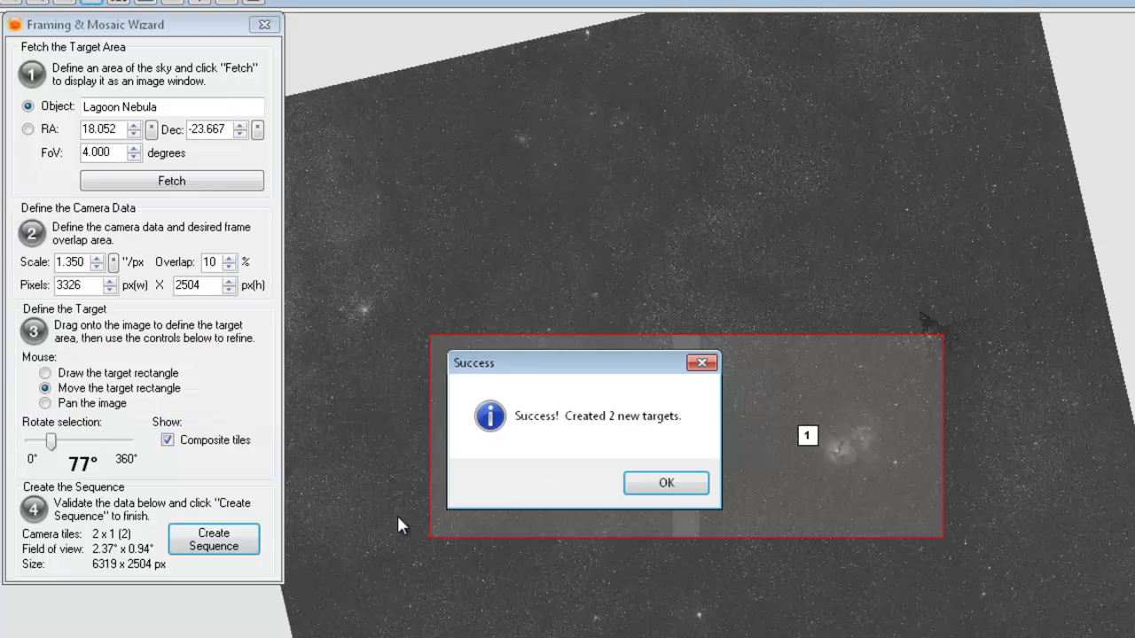
{"action": "left_click", "coordinate": [666, 483]}
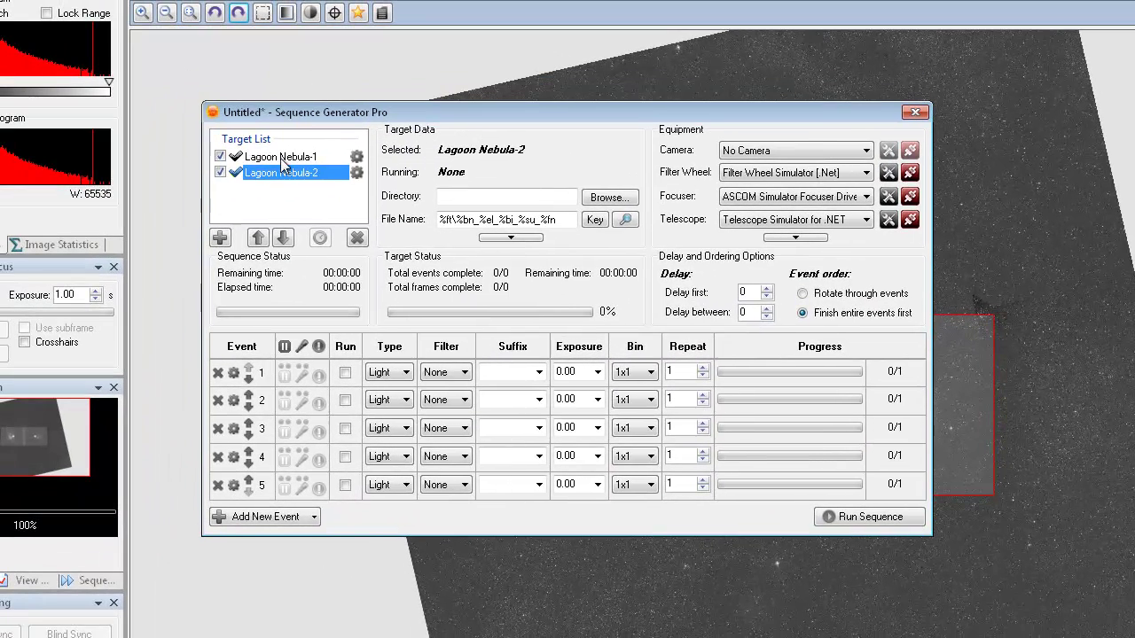
- Select the Lagoon Nebula-1 target and enable events 1 to 4 to run
{"action": "left_click", "coordinate": [272, 158]}
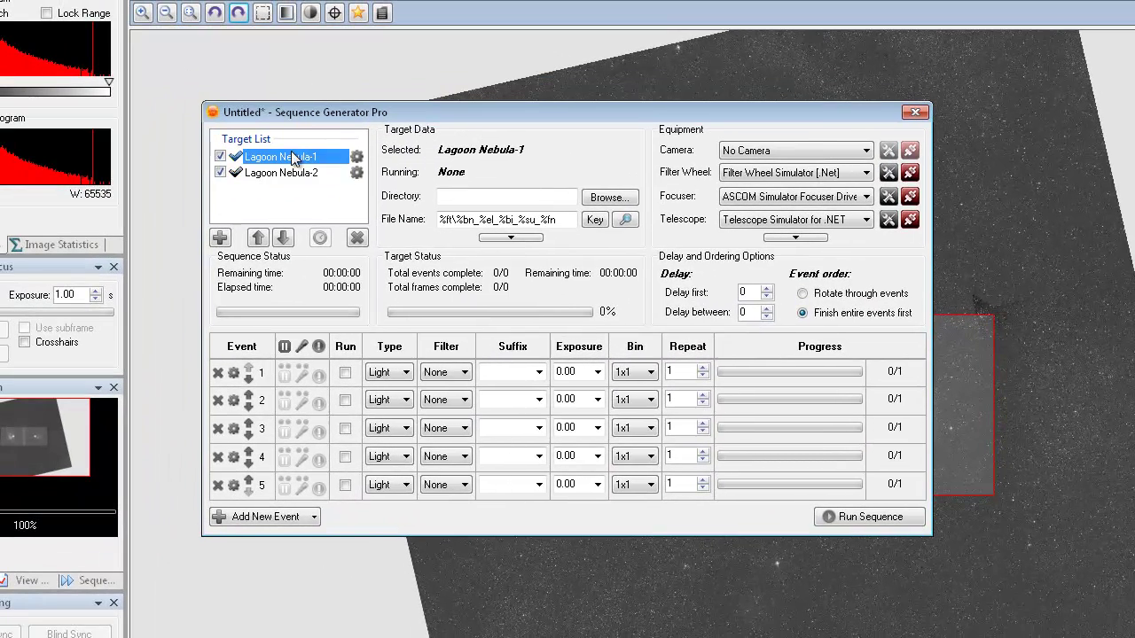
{"action": "left_click", "coordinate": [345, 372]}
{"action": "left_click", "coordinate": [345, 400]}
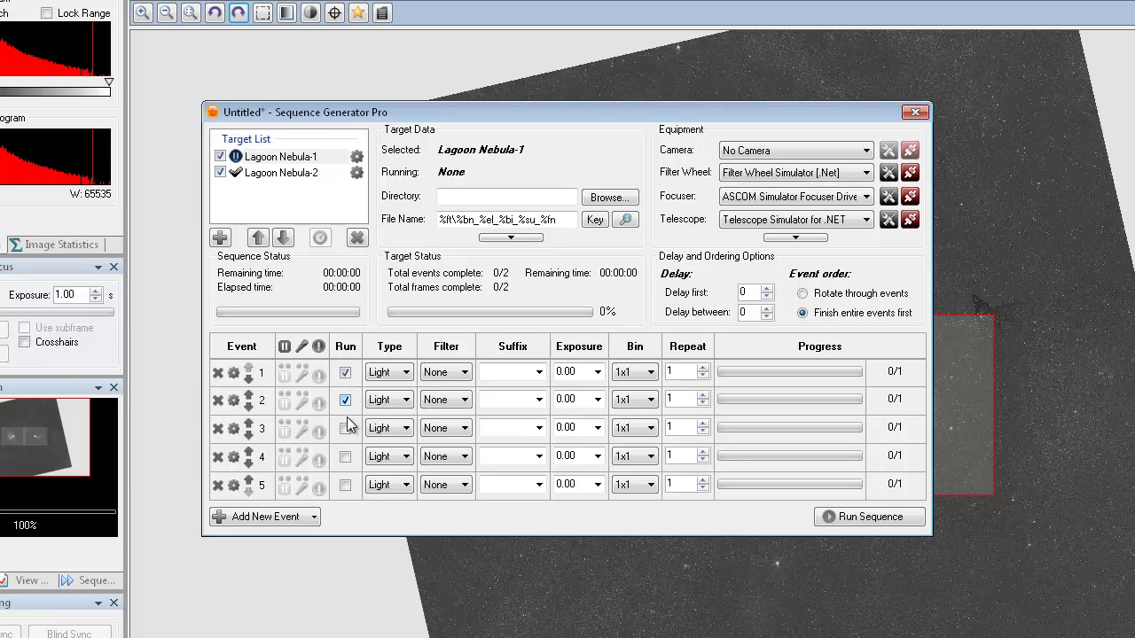
{"action": "left_click", "coordinate": [345, 429]}
{"action": "left_click", "coordinate": [344, 456]}
- Assign the Red, Green and Blue filters to events 1, 2 and 3, and disable event 4
{"action": "left_click", "coordinate": [444, 373]}
{"action": "left_click", "coordinate": [431, 400]}
{"action": "left_click", "coordinate": [443, 400]}
{"action": "left_click", "coordinate": [436, 438]}
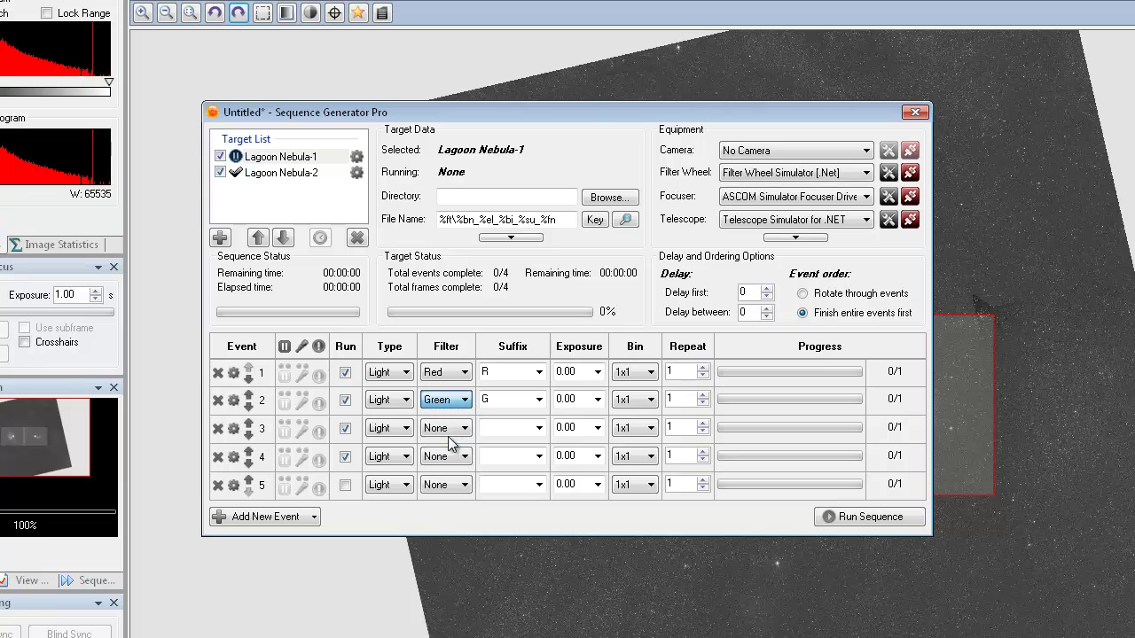
{"action": "left_click", "coordinate": [444, 429]}
{"action": "left_click", "coordinate": [432, 477]}
{"action": "left_click", "coordinate": [345, 456]}
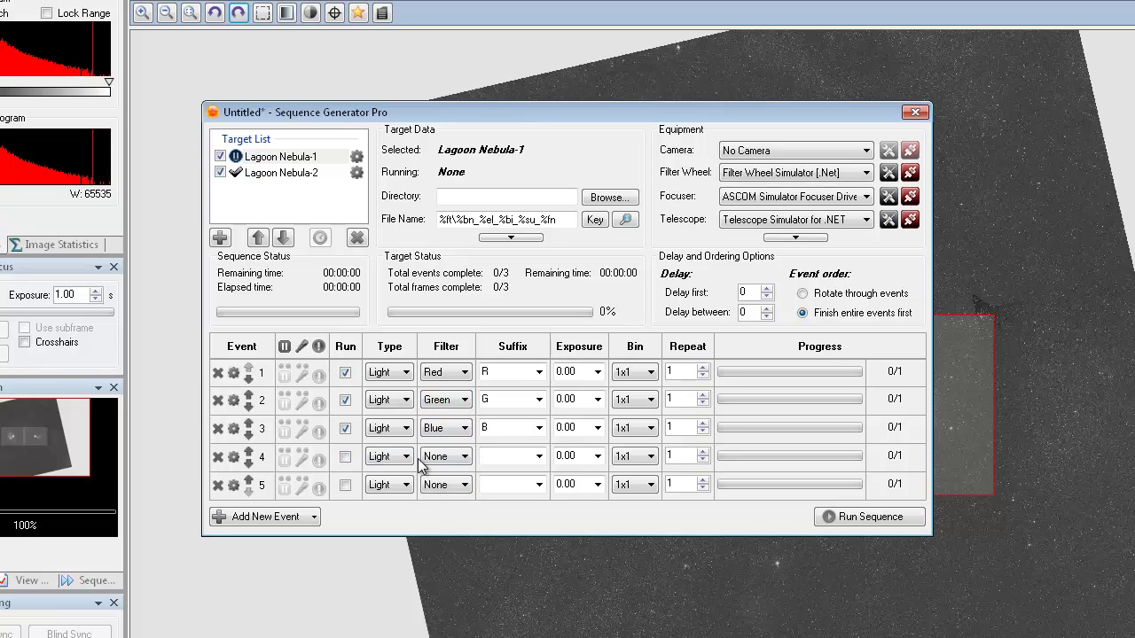
- Set the exposure time of the Red, Green and Blue events to 5 minutes each
{"action": "left_click", "coordinate": [597, 372]}
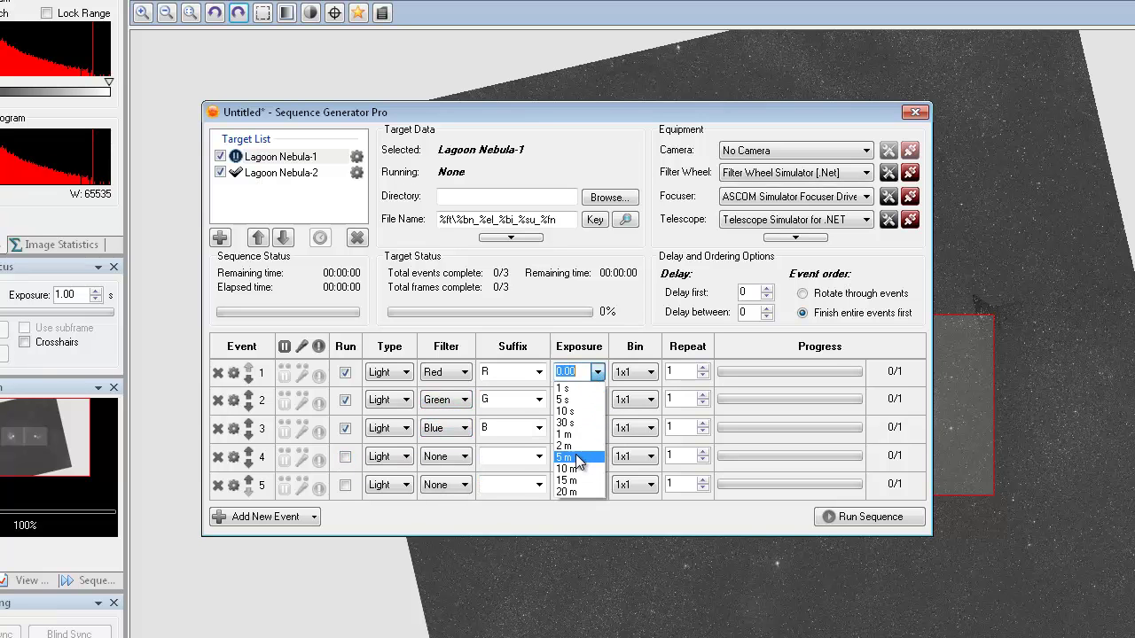
{"action": "left_click", "coordinate": [577, 458]}
{"action": "left_click", "coordinate": [596, 400]}
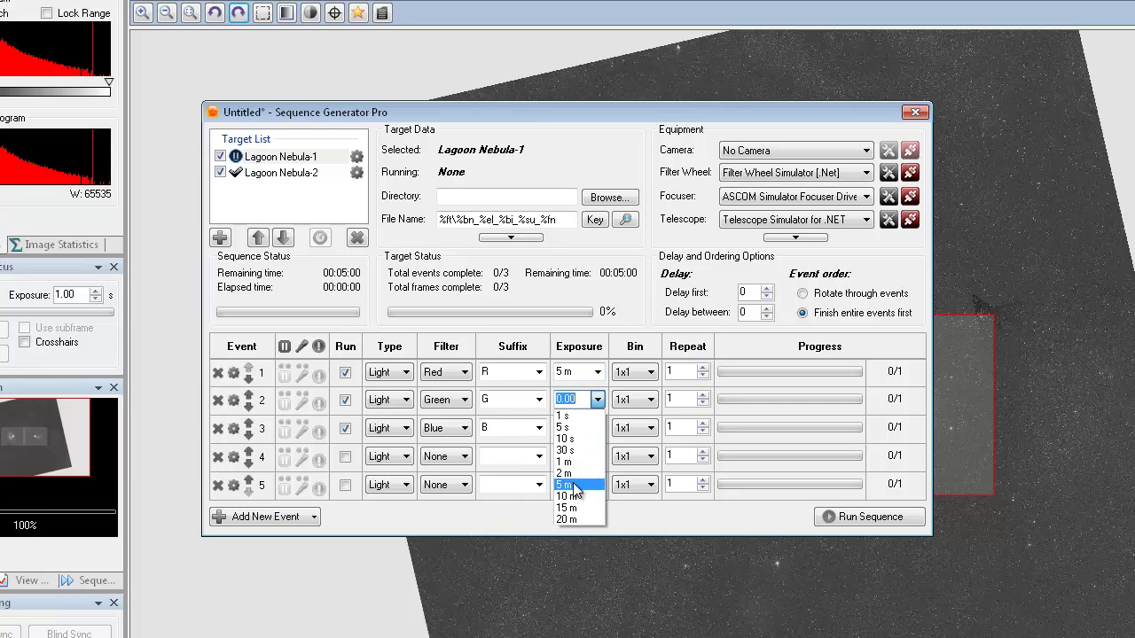
{"action": "left_click", "coordinate": [575, 484]}
{"action": "left_click", "coordinate": [597, 428]}
{"action": "left_click", "coordinate": [575, 514]}
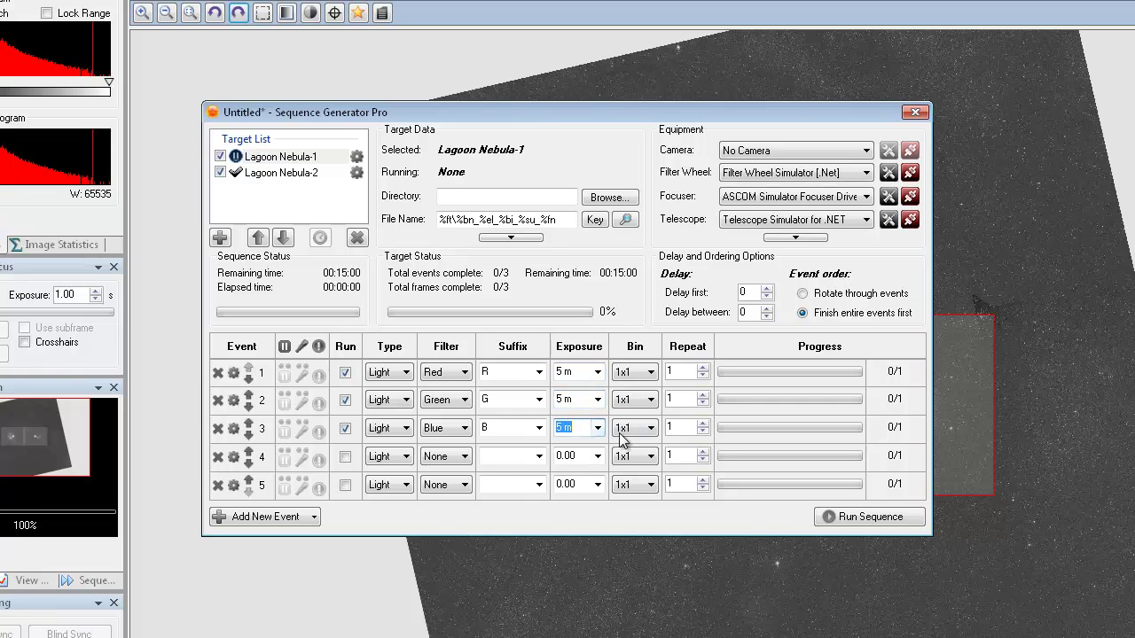
- Set the binning of the Red, Green and Blue events to 2x2
{"action": "left_click", "coordinate": [650, 372]}
{"action": "left_click", "coordinate": [623, 399]}
{"action": "left_click", "coordinate": [650, 400]}
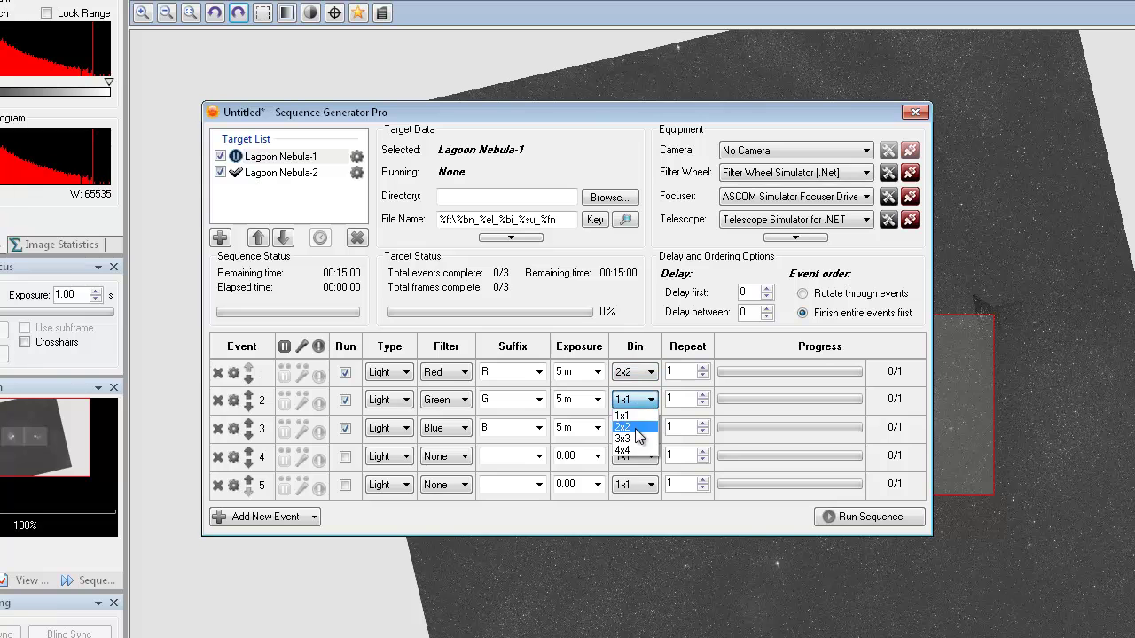
{"action": "left_click", "coordinate": [623, 427]}
{"action": "left_click", "coordinate": [650, 428]}
{"action": "left_click", "coordinate": [623, 456]}
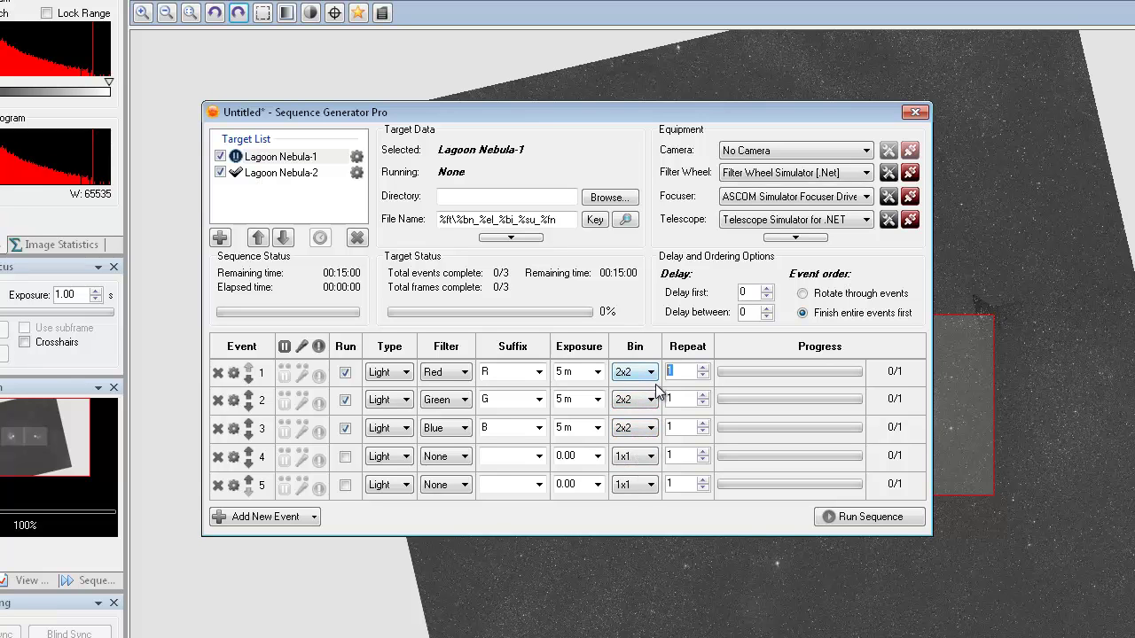
- Set the repeat count of the Red, Green and Blue events to 9 each
{"action": "type", "text": "8"}
{"action": "type", "text": "9"}
{"action": "double_click", "coordinate": [683, 400]}
{"action": "type", "text": "9"}
{"action": "double_click", "coordinate": [671, 428]}
{"action": "type", "text": "9"}
- Copy the events from Lagoon Nebula-1 to the Lagoon Nebula-2 target and select Lagoon Nebula-2 to check its events
{"action": "right_click", "coordinate": [286, 157]}
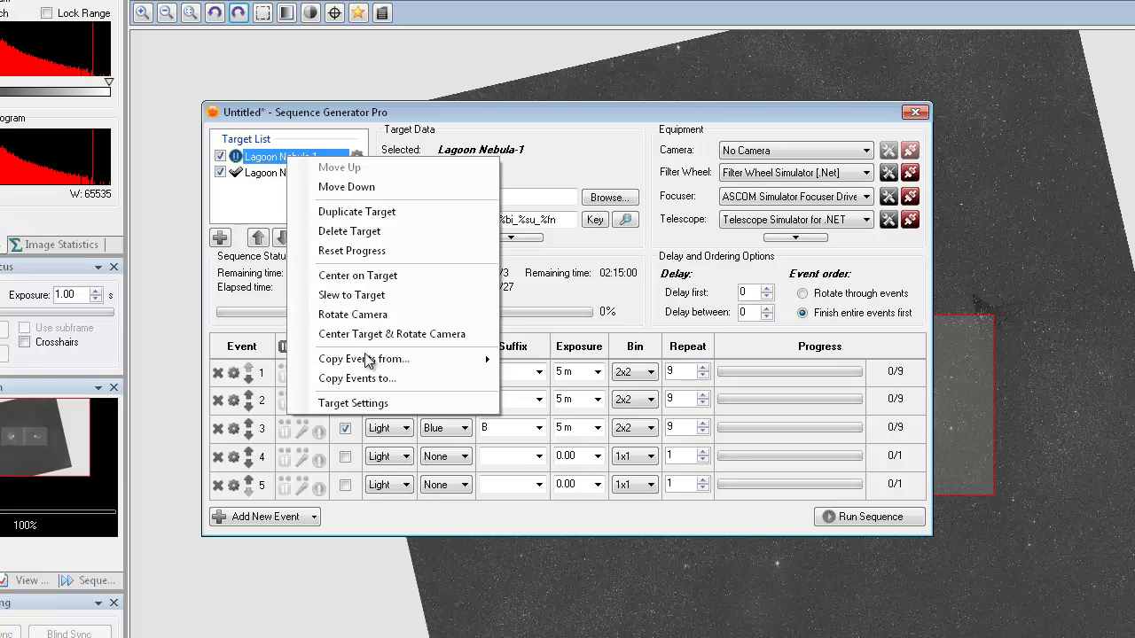
{"action": "left_click", "coordinate": [366, 378]}
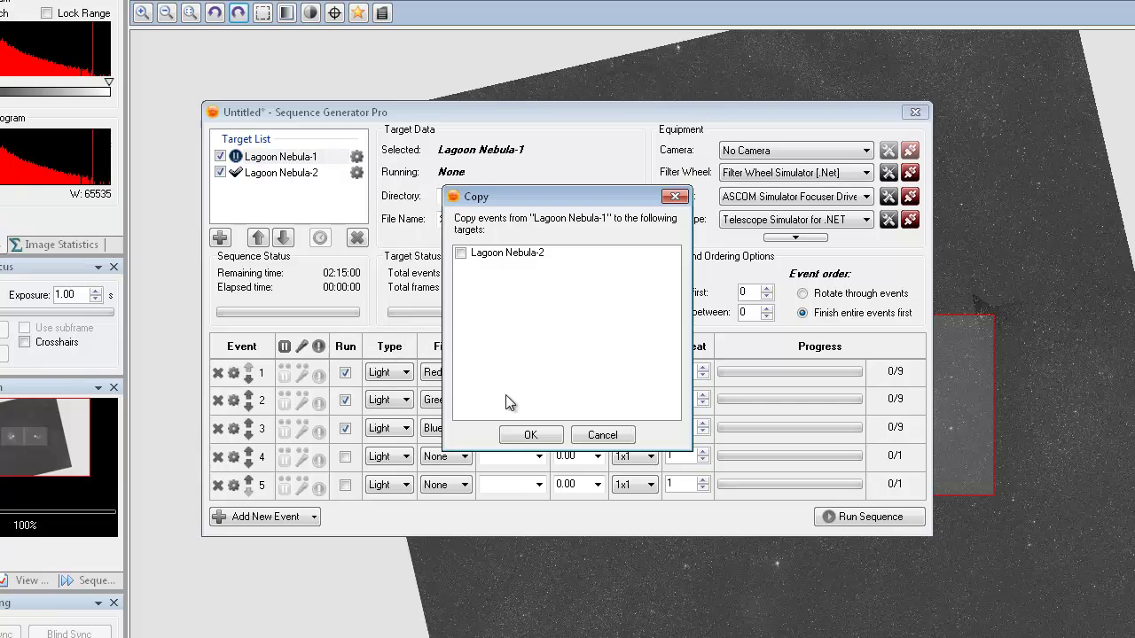
{"action": "left_click", "coordinate": [461, 254]}
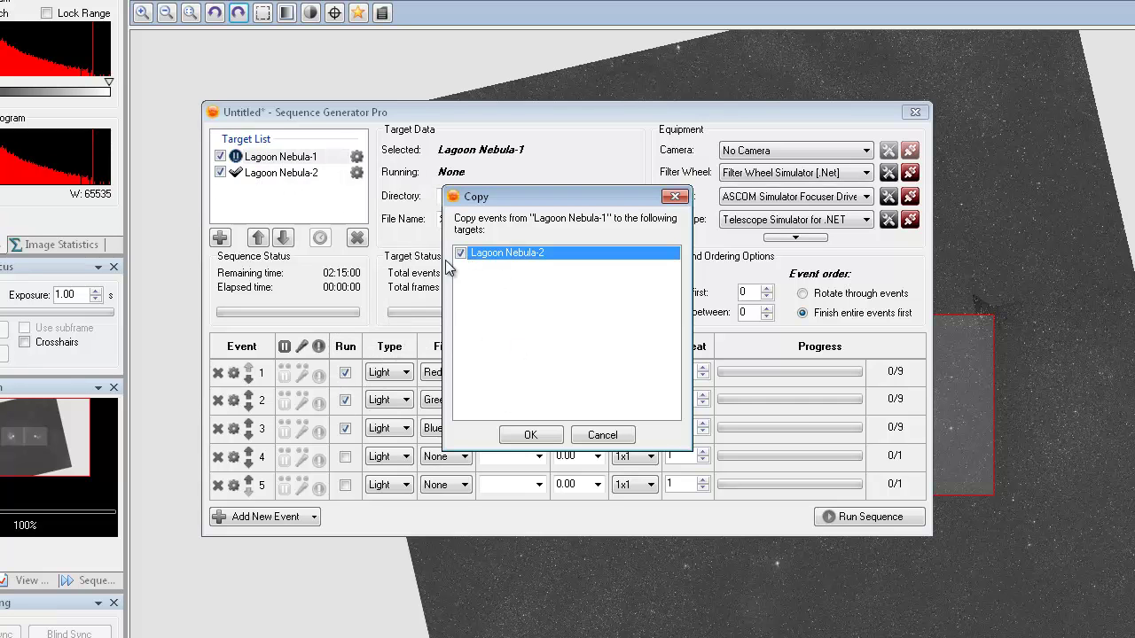
{"action": "left_click", "coordinate": [530, 435]}
{"action": "left_click", "coordinate": [647, 369]}
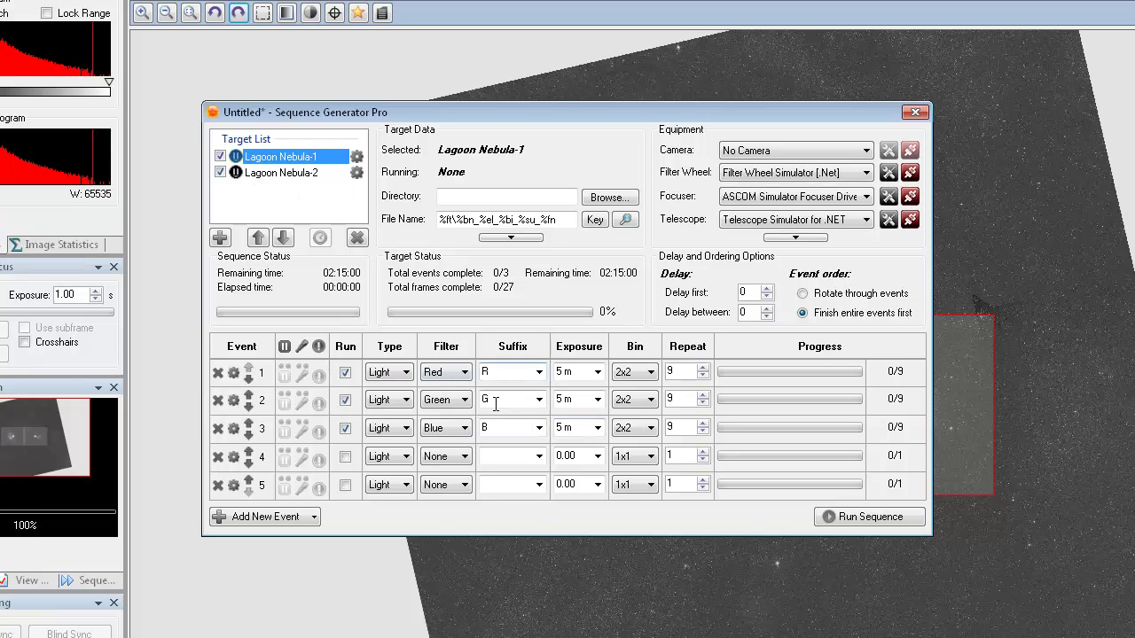
{"action": "left_click", "coordinate": [276, 175]}
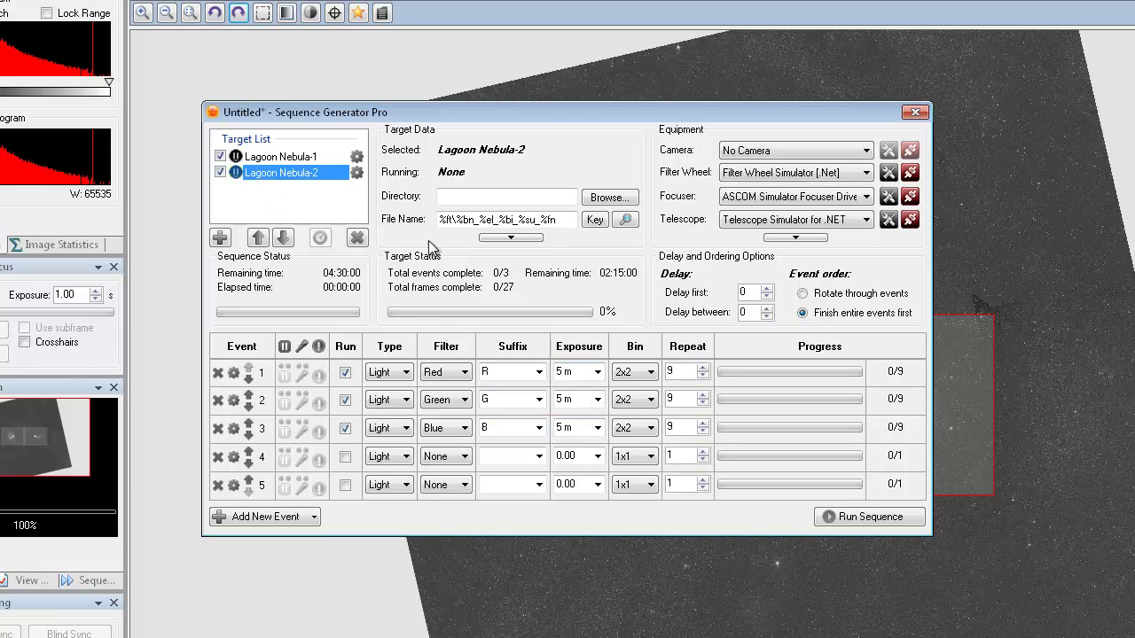